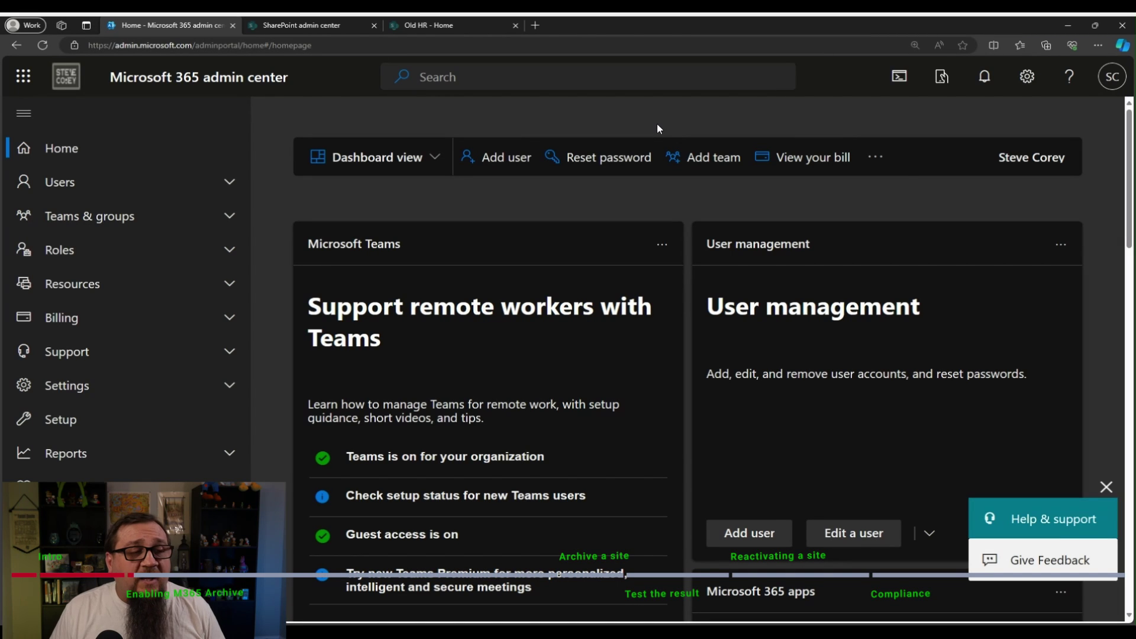
# Step: Switch to the Old HR home page and reload it to show the live site
pyautogui.click(446, 26)
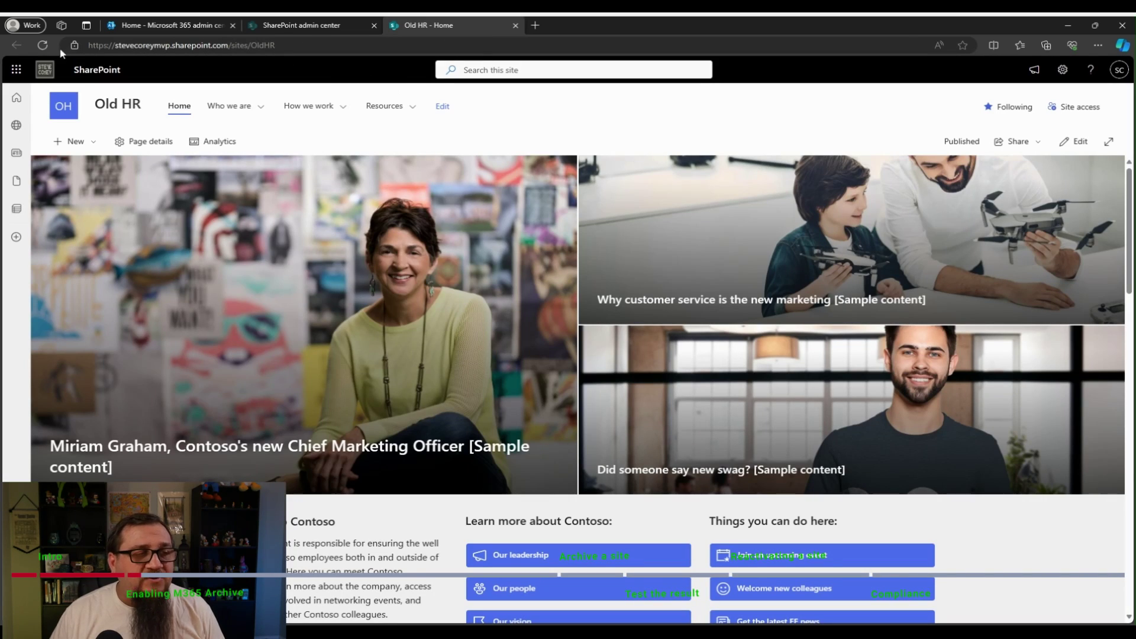
pyautogui.click(41, 45)
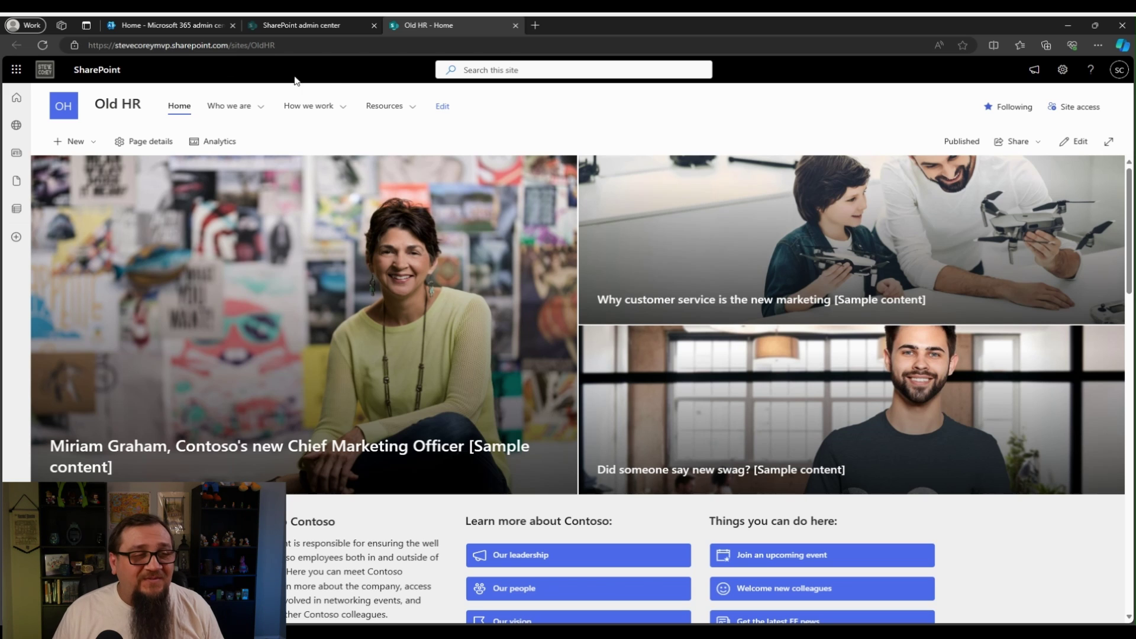
# Step: Go to the admin center Setup page and scroll down to the Files and content section
pyautogui.click(171, 26)
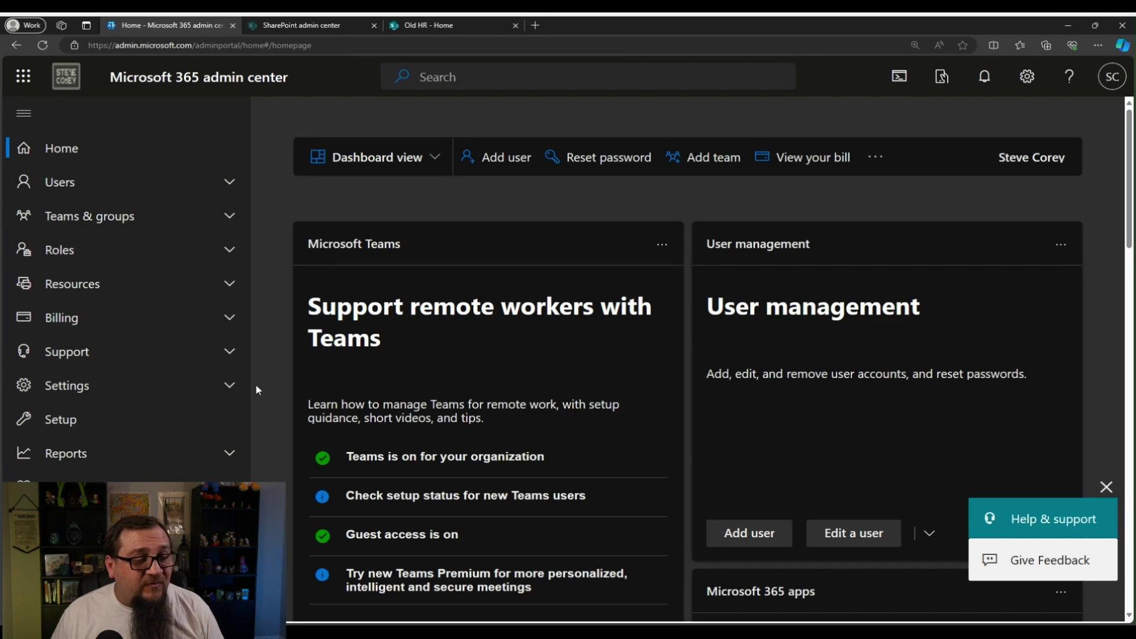
pyautogui.click(59, 421)
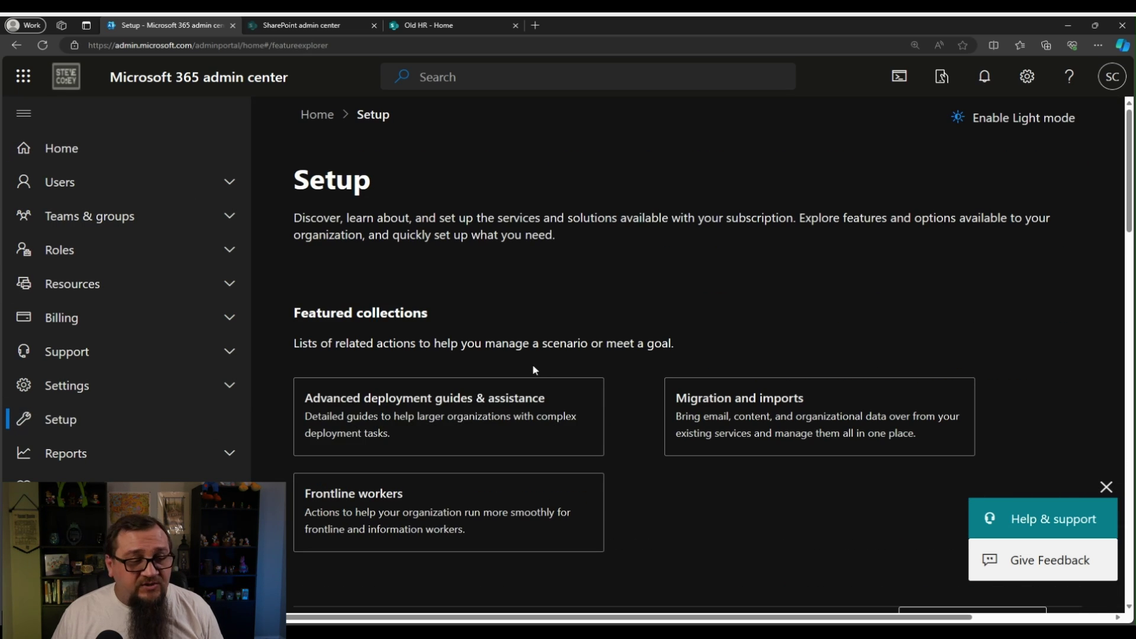
pyautogui.scroll(-15, 535, 366)
pyautogui.scroll(-3, 534, 360)
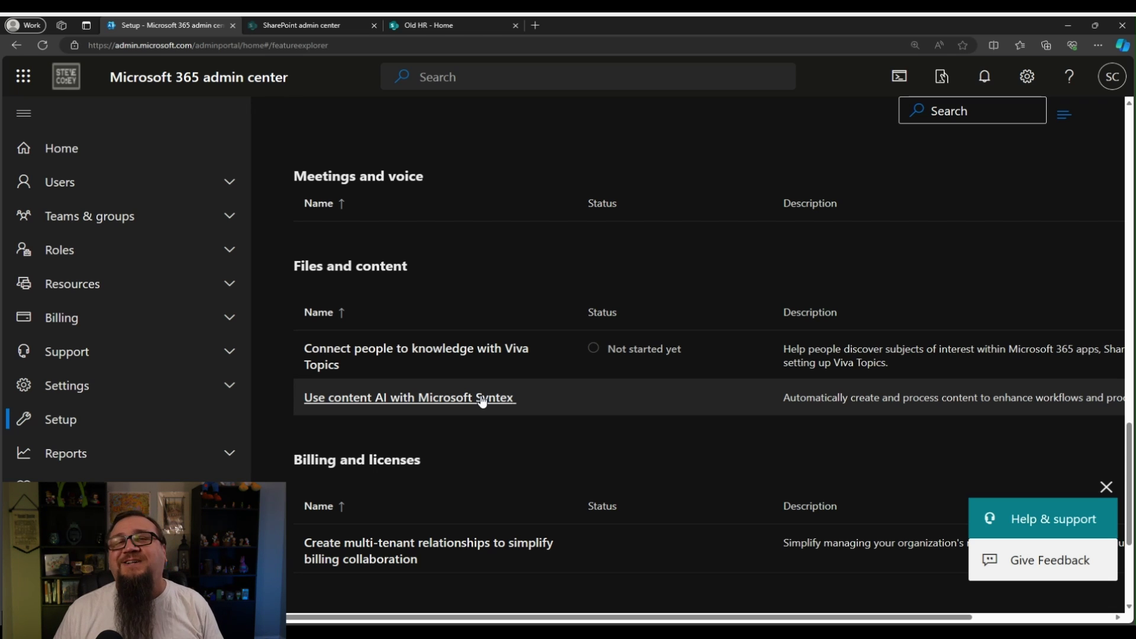
pyautogui.click(482, 401)
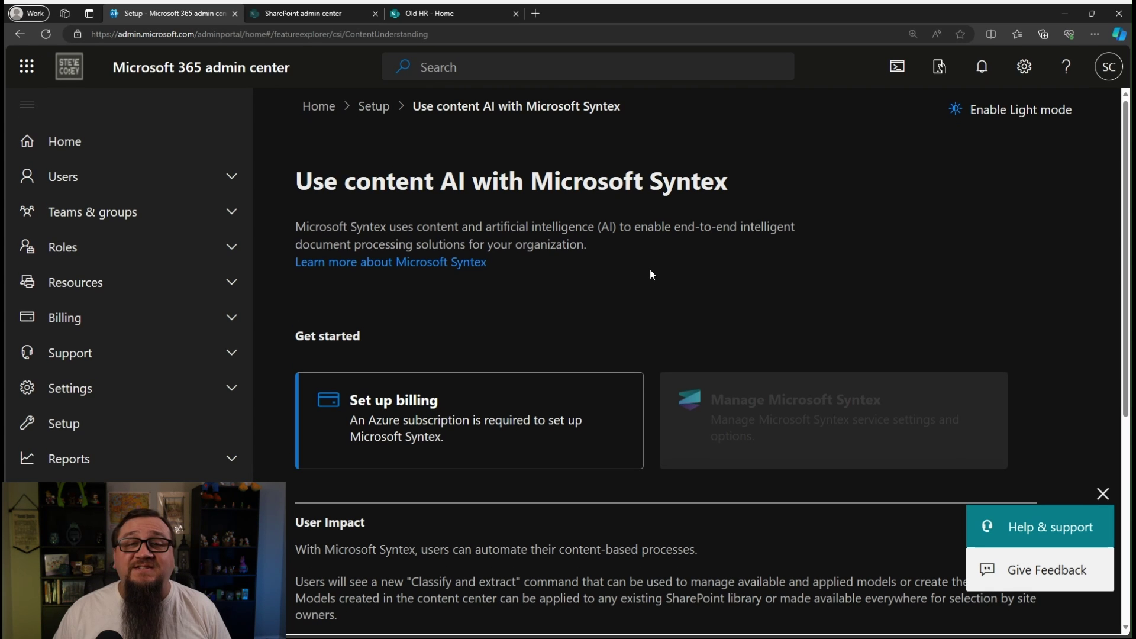
# Step: Start Syntex billing setup with MVP Benefit Subscription and resource group demo-rg
pyautogui.click(365, 409)
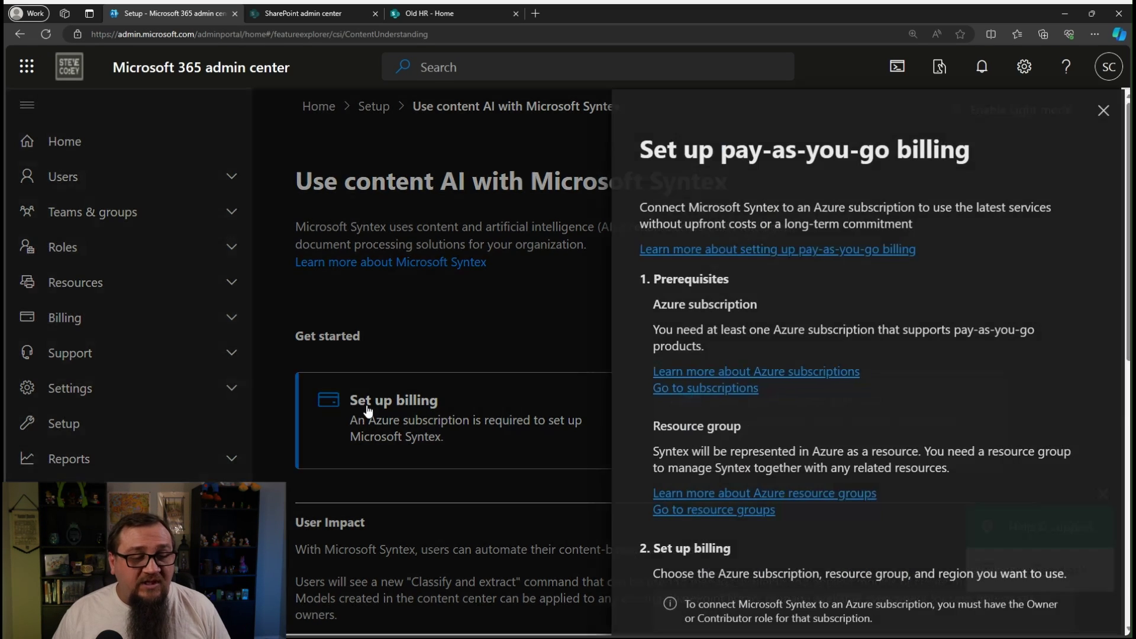
pyautogui.scroll(-6, 779, 367)
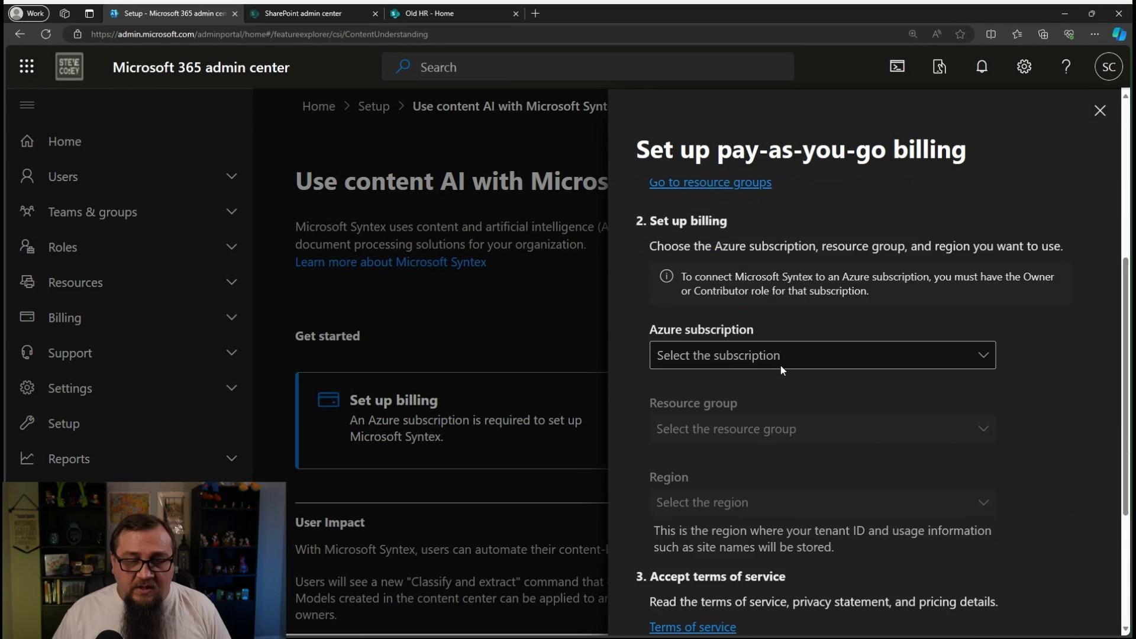
pyautogui.click(802, 278)
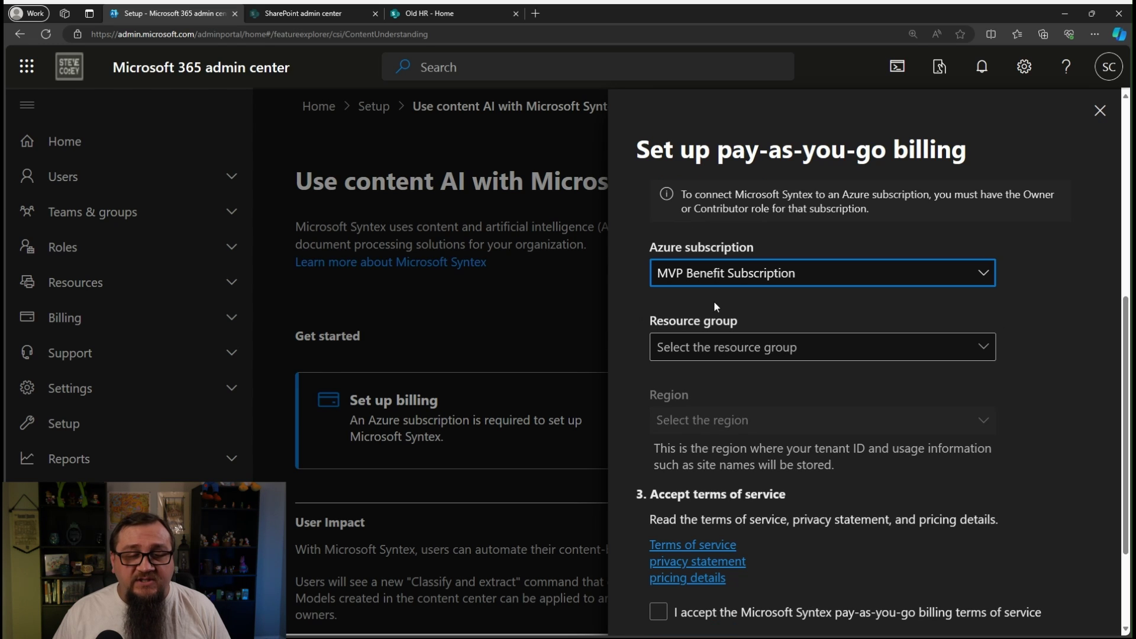
pyautogui.click(748, 350)
pyautogui.click(687, 373)
pyautogui.click(728, 389)
# Step: Choose East US as the region, accept the pay-as-you-go terms and save the billing
pyautogui.scroll(-1, 728, 389)
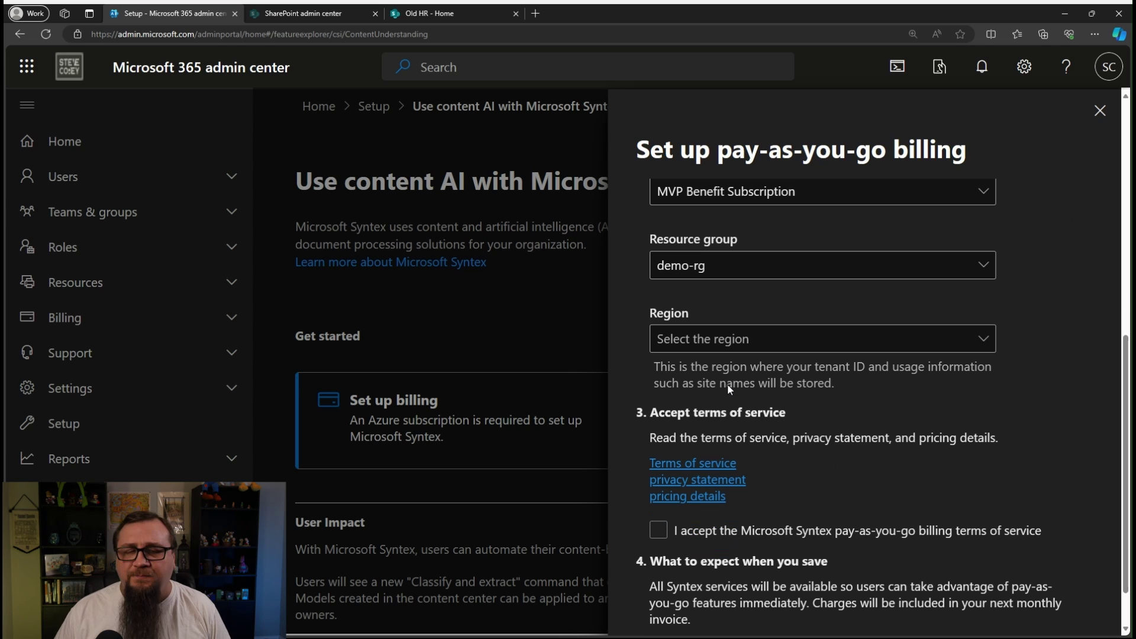
pyautogui.click(731, 347)
pyautogui.click(435, 74)
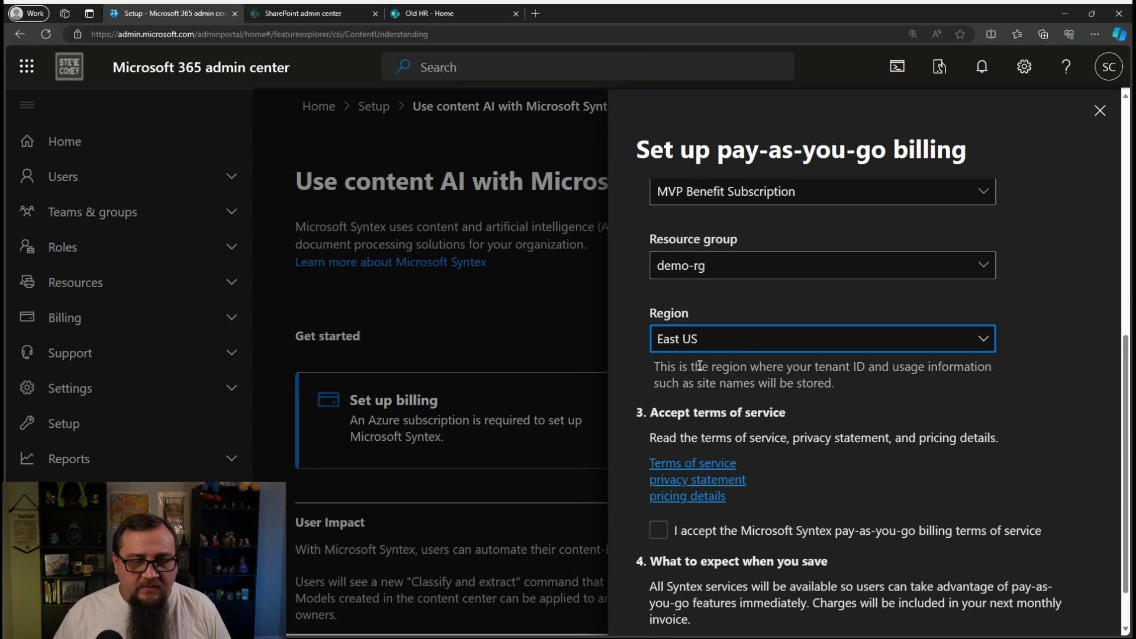
pyautogui.click(845, 377)
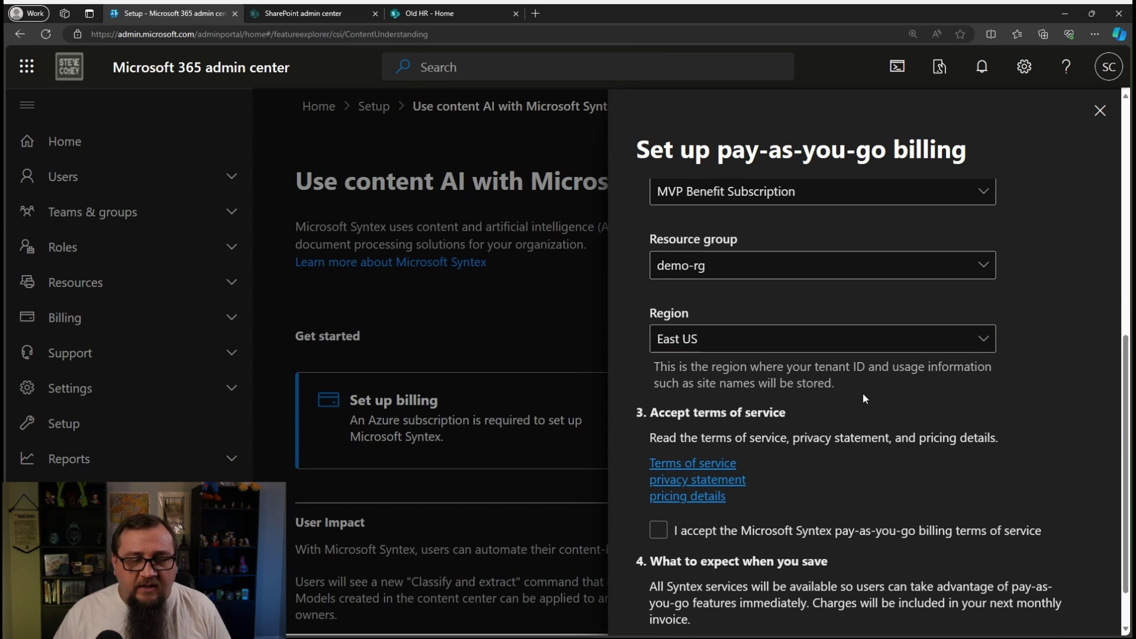
pyautogui.scroll(-1, 862, 393)
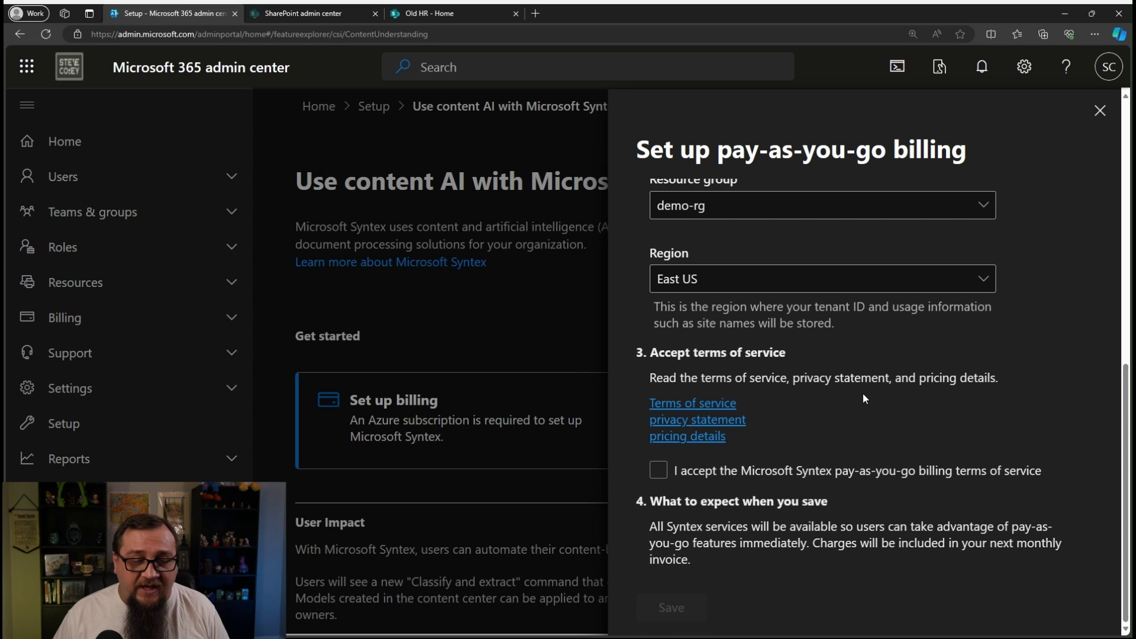
pyautogui.click(675, 477)
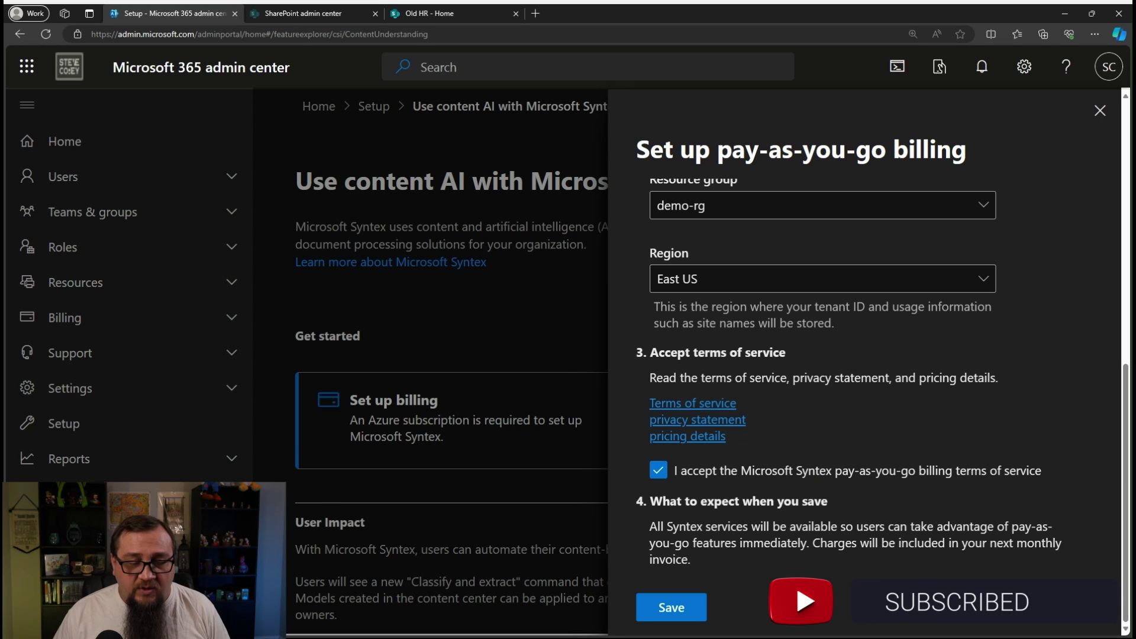
pyautogui.click(665, 607)
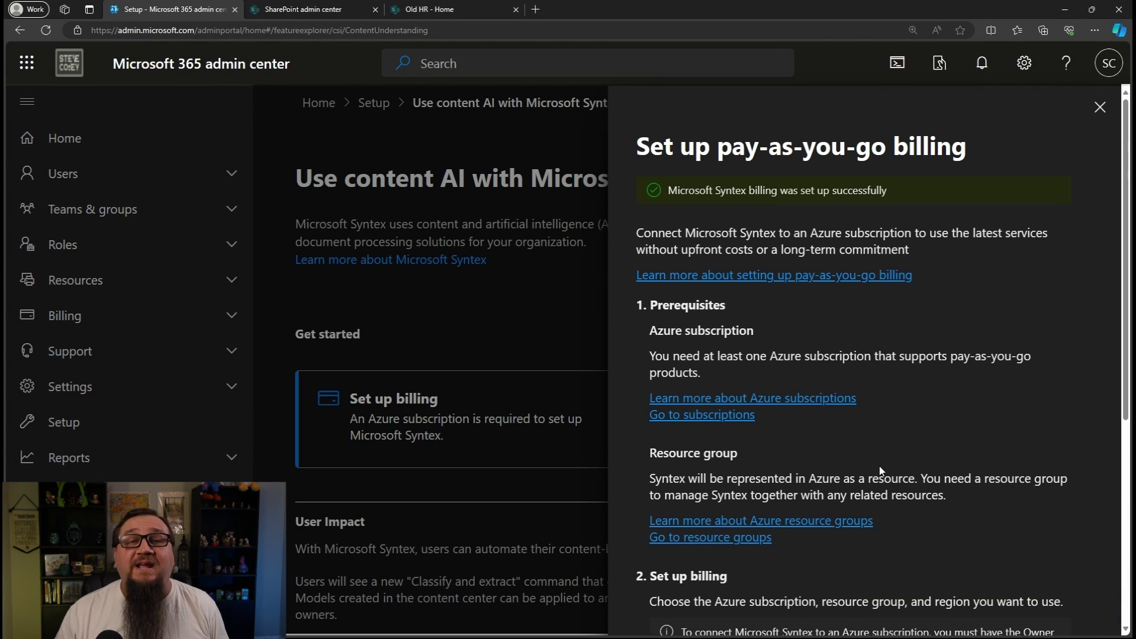
# Step: Review the billing panel and close it, returning to the Syntex content AI page
pyautogui.scroll(-5, 879, 467)
pyautogui.scroll(5, 880, 469)
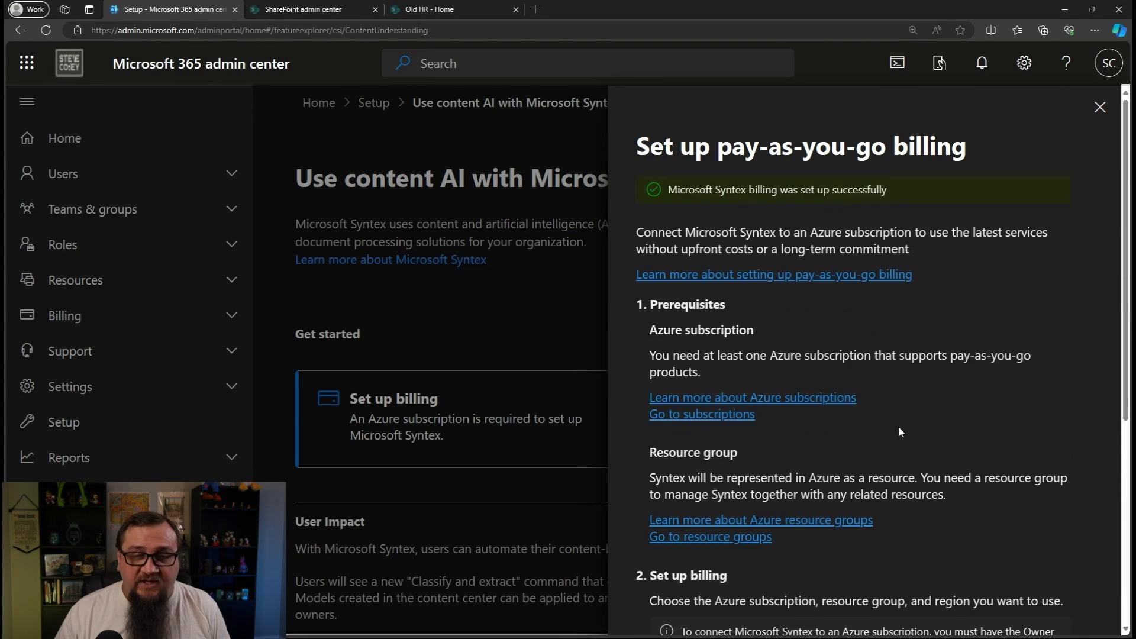
pyautogui.click(1099, 107)
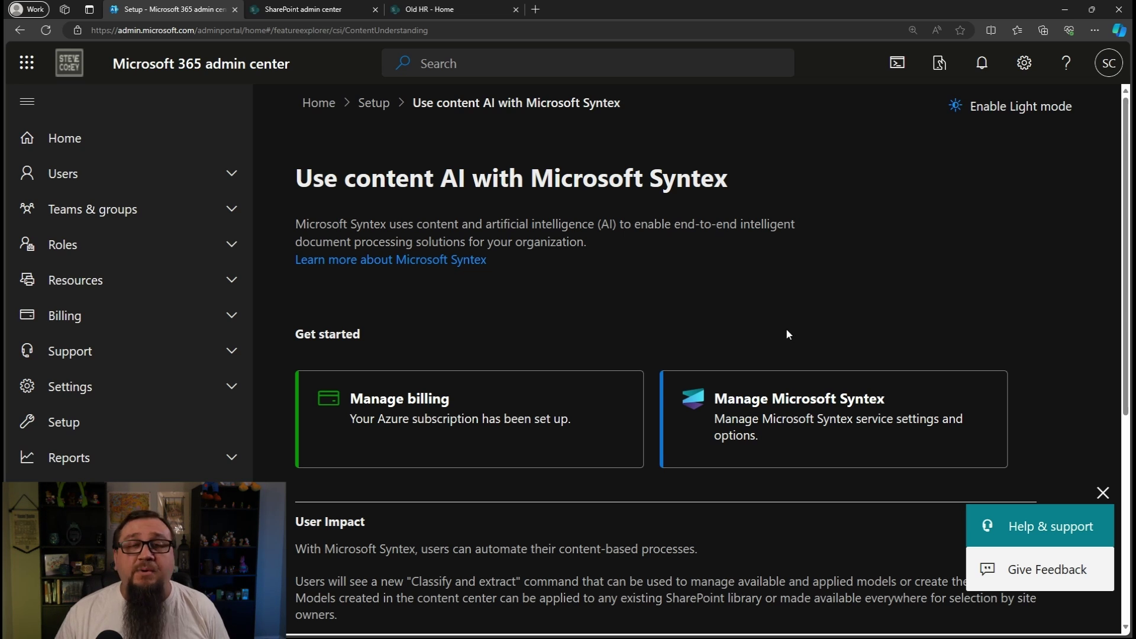
# Step: From Manage Microsoft Syntex, turn on and confirm the Archive service
pyautogui.click(802, 416)
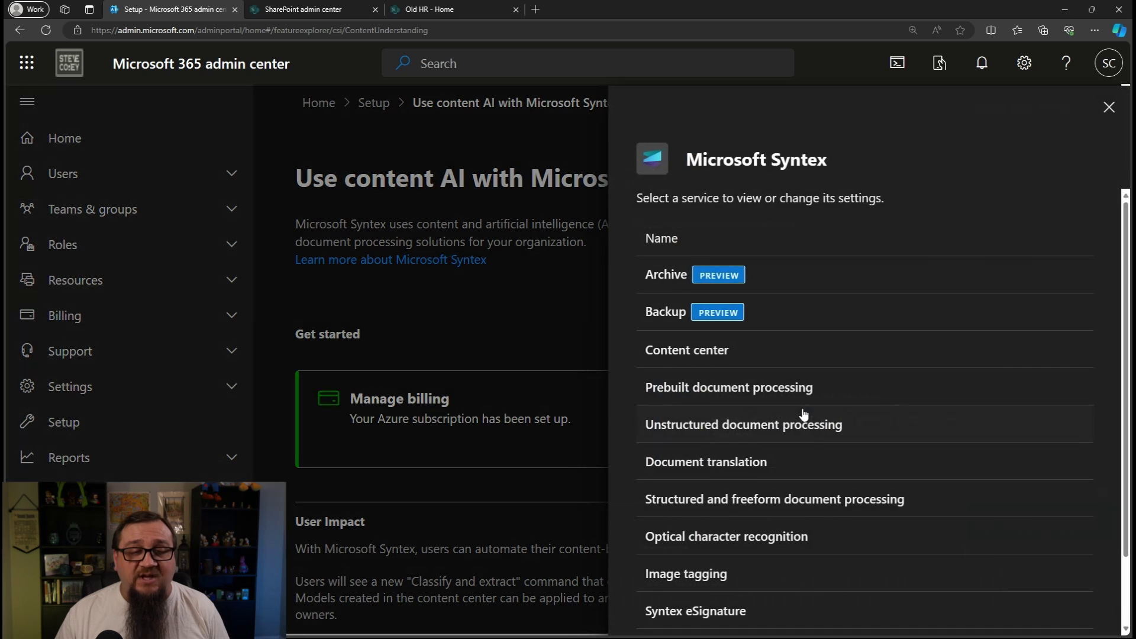
pyautogui.click(669, 273)
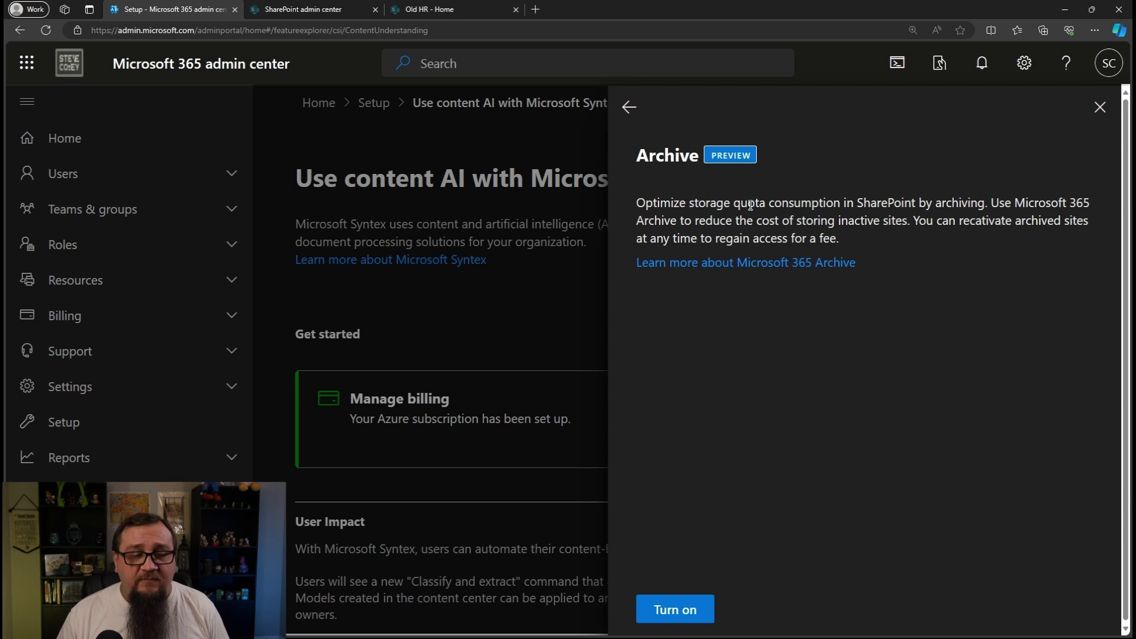
pyautogui.click(673, 613)
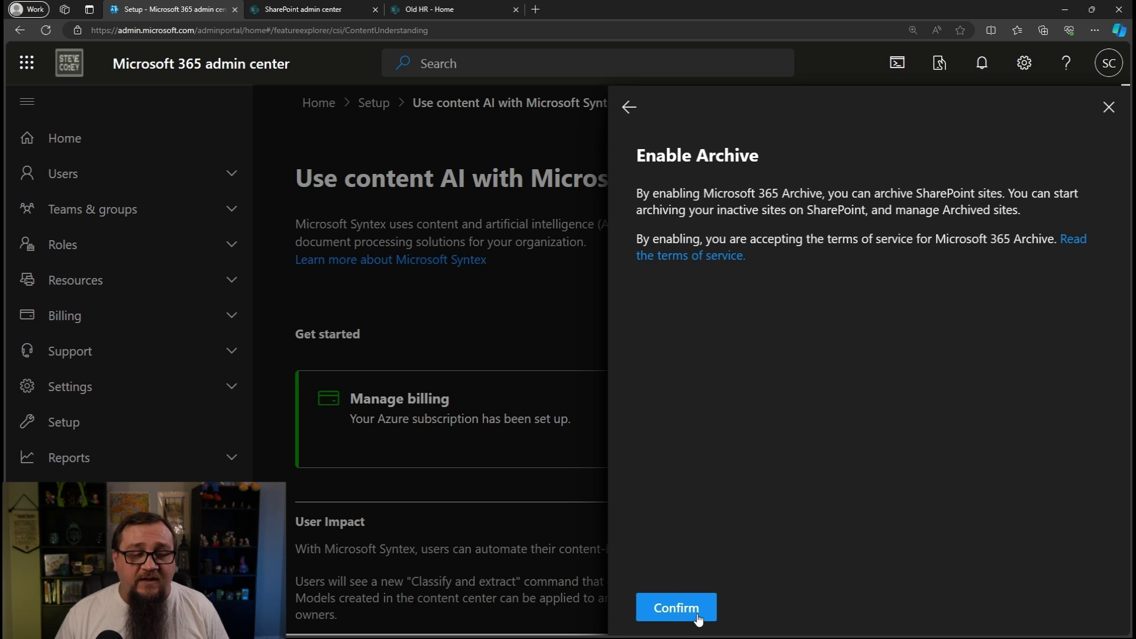
pyautogui.click(673, 602)
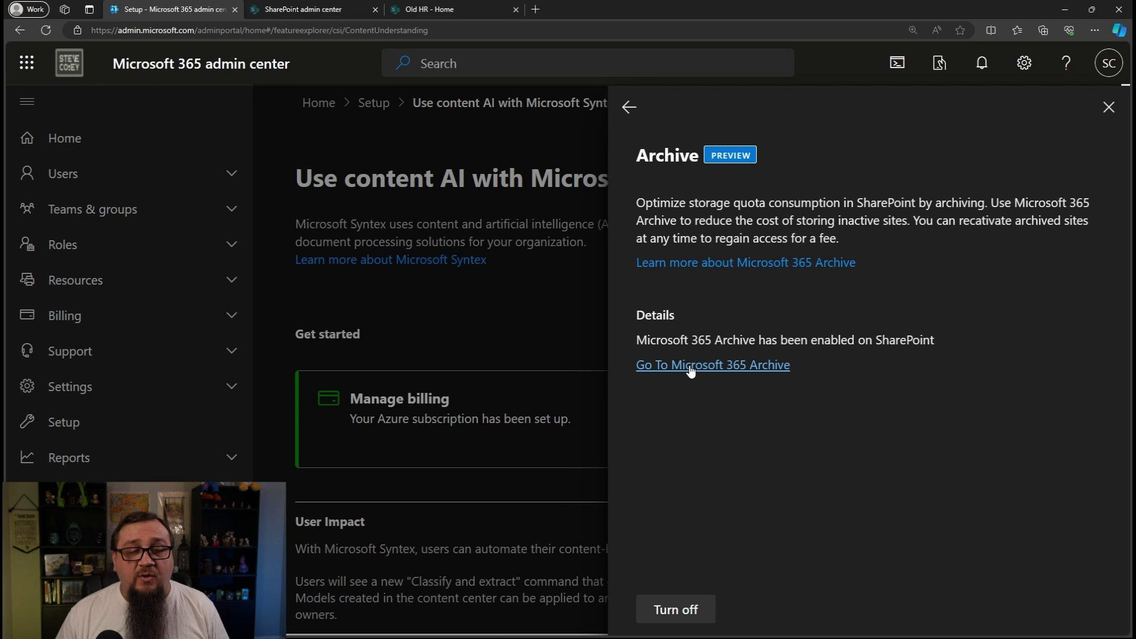
# Step: Follow 'Go To Microsoft 365 Archive' to reach SharePoint admin's Archived sites page
pyautogui.click(690, 367)
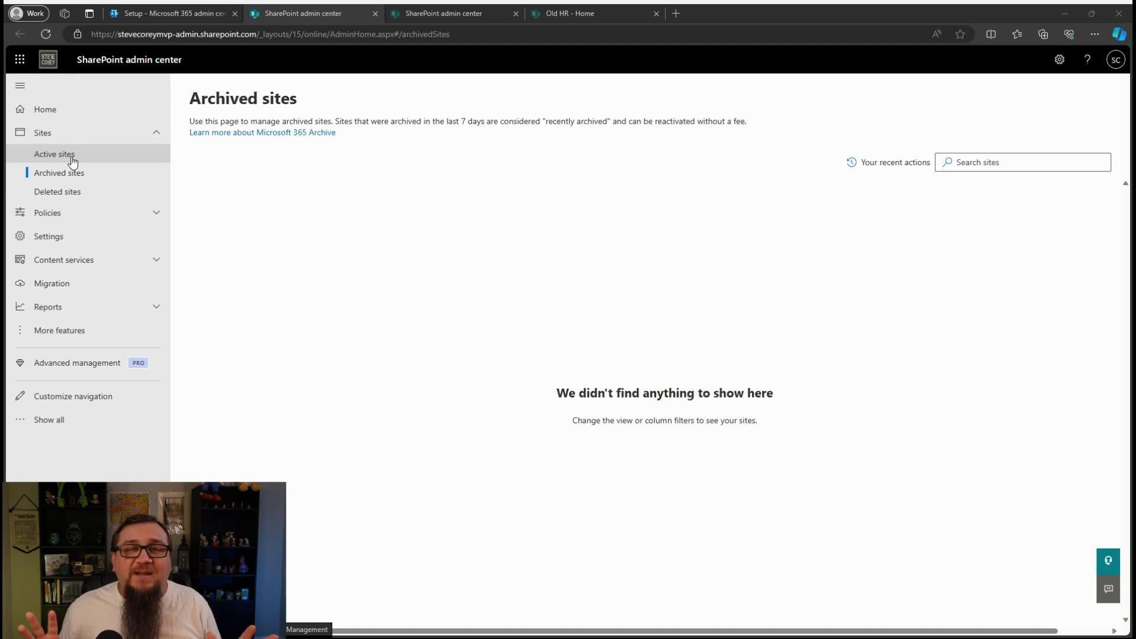
# Step: Archive the Old HR site from Active sites and check it appears under Archived sites
pyautogui.click(62, 159)
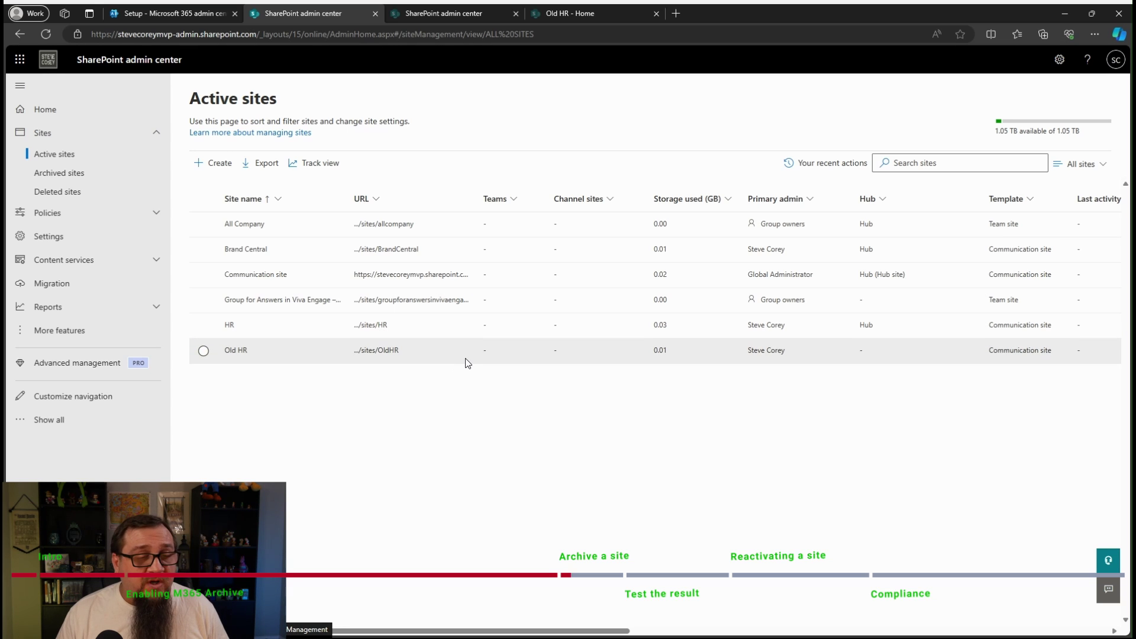
pyautogui.click(284, 355)
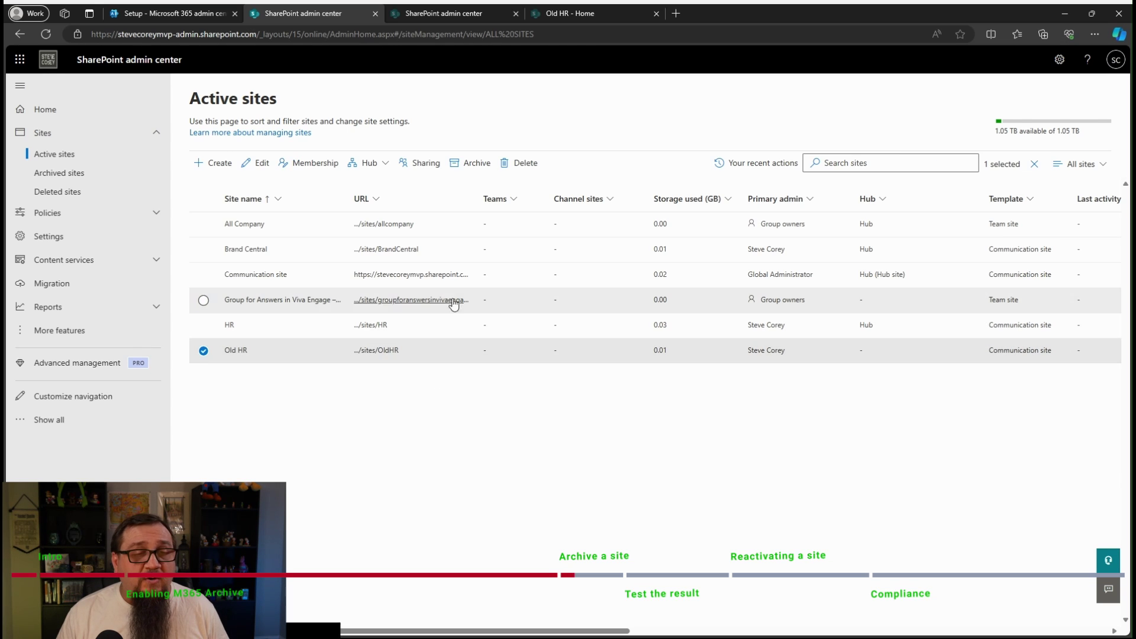
pyautogui.click(467, 169)
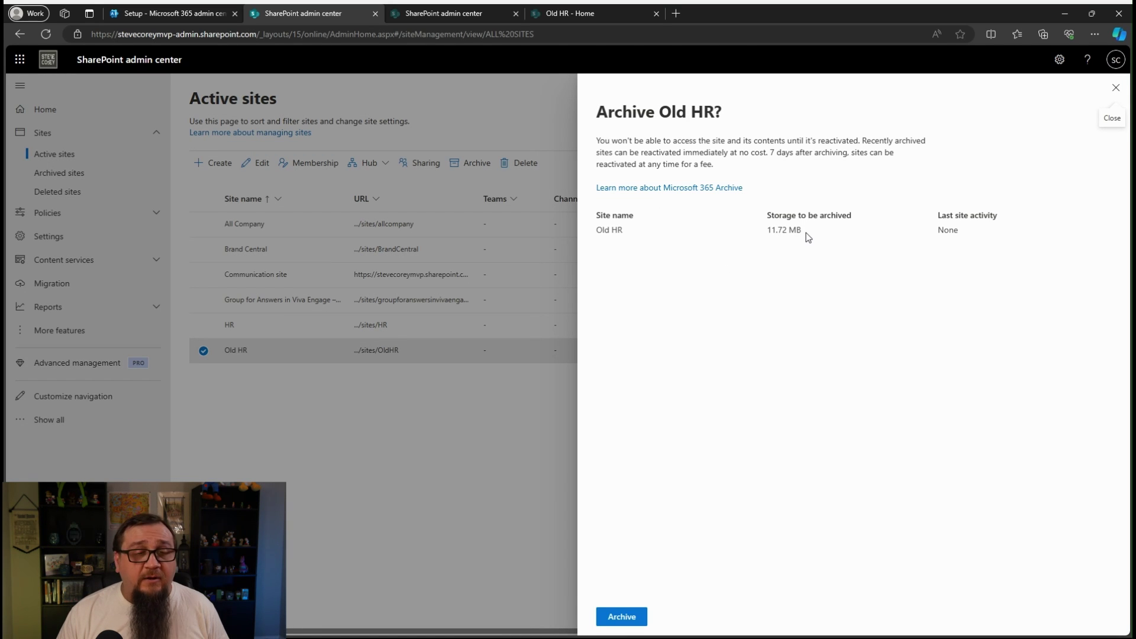
pyautogui.moveTo(804, 231); pyautogui.dragTo(769, 232)
pyautogui.click(778, 239)
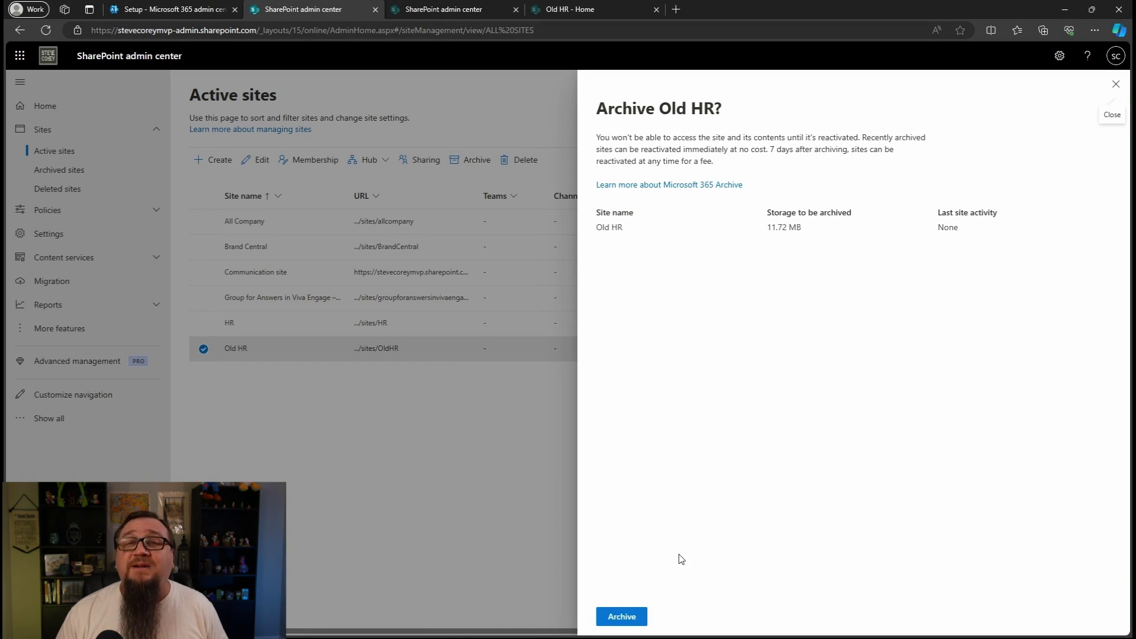
pyautogui.click(621, 616)
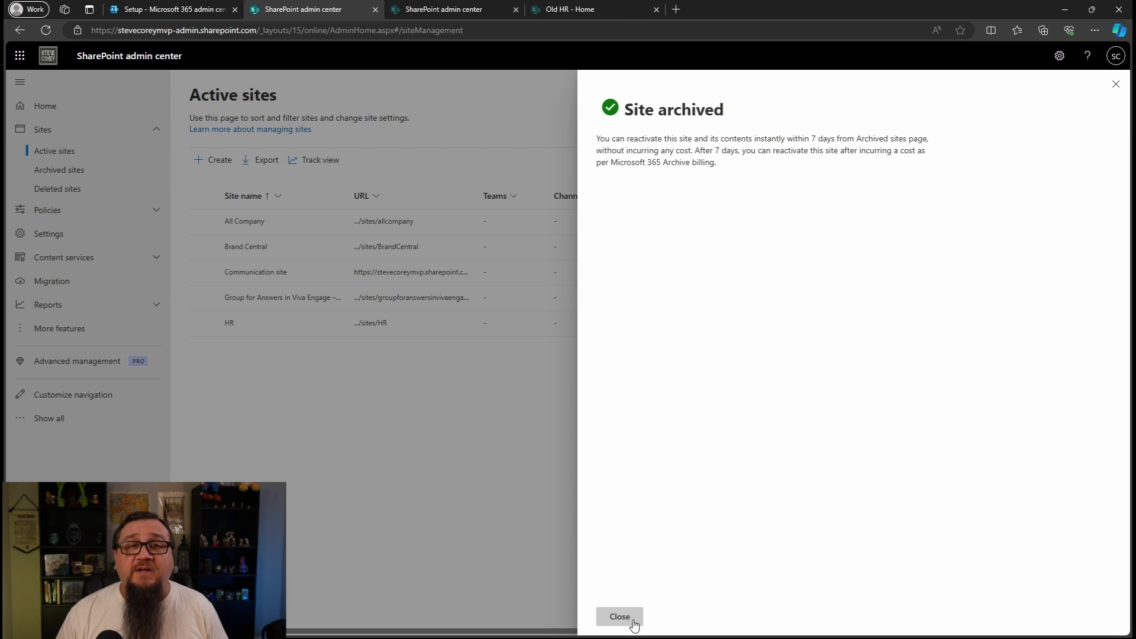
pyautogui.click(632, 618)
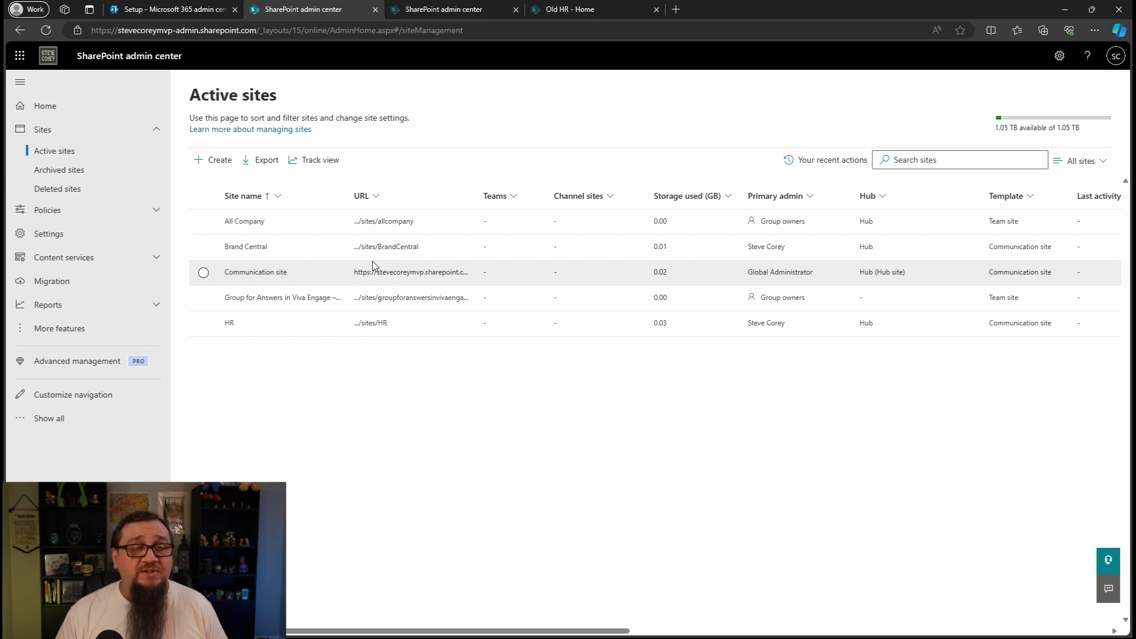
pyautogui.click(73, 172)
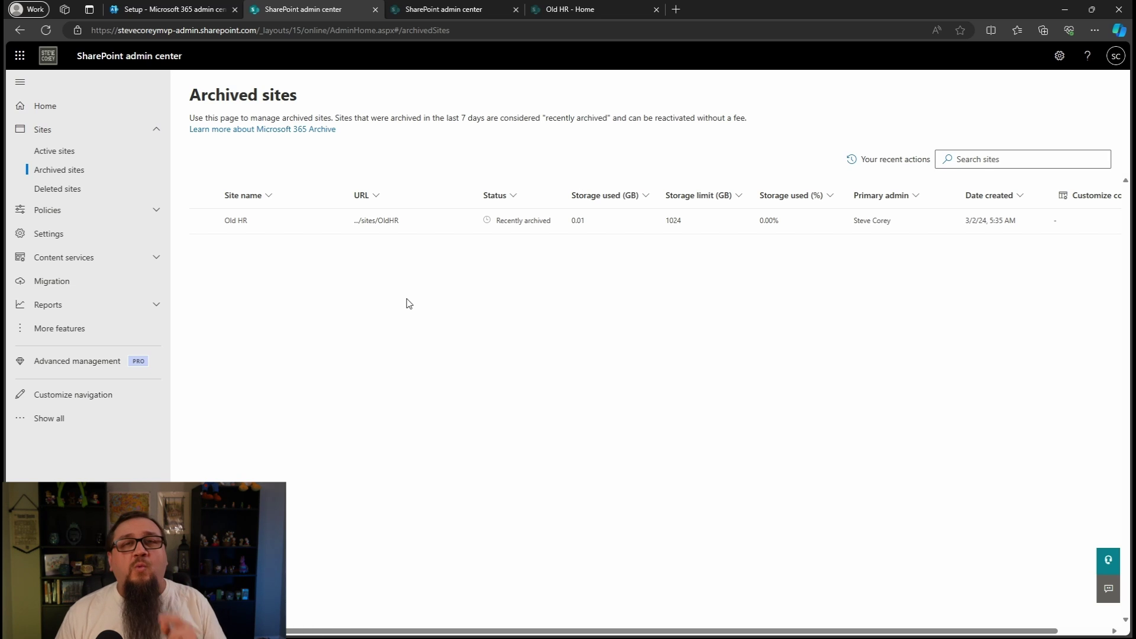
# Step: Reload the Old HR site, which now shows 'The site is archived'
pyautogui.click(577, 9)
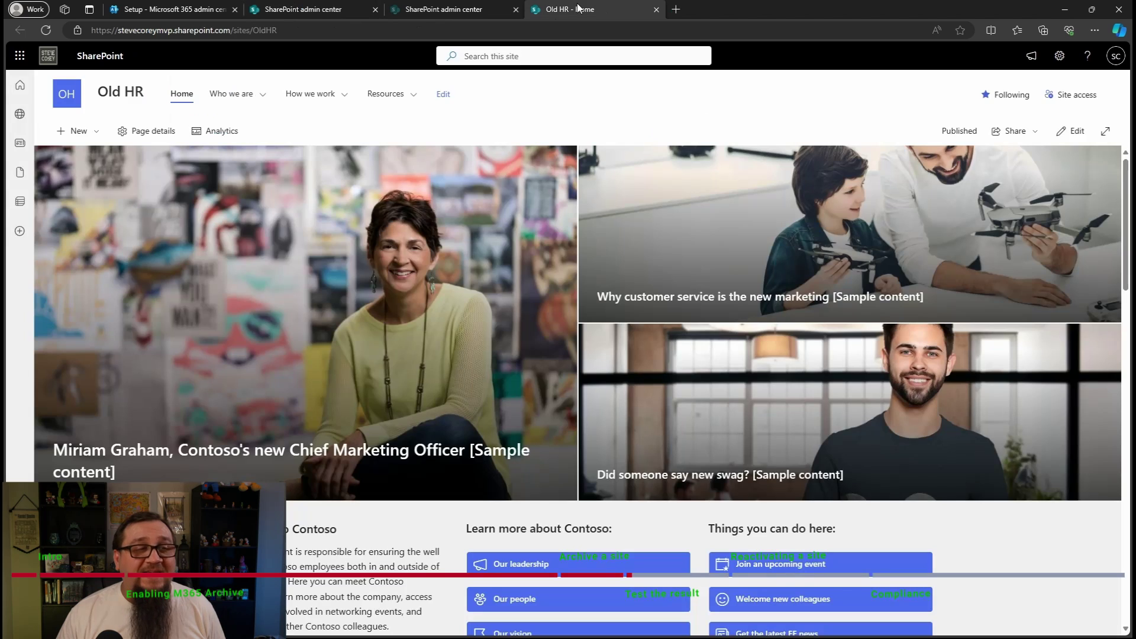
pyautogui.click(46, 29)
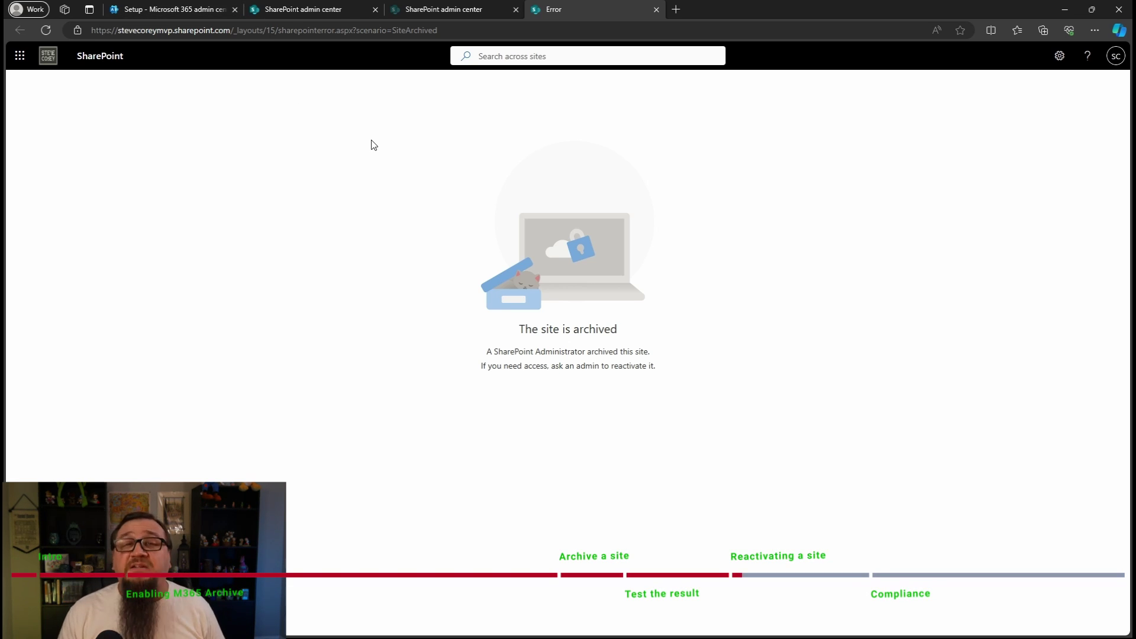
# Step: Reactivate the archived Old HR site from the Archived sites list
pyautogui.click(325, 9)
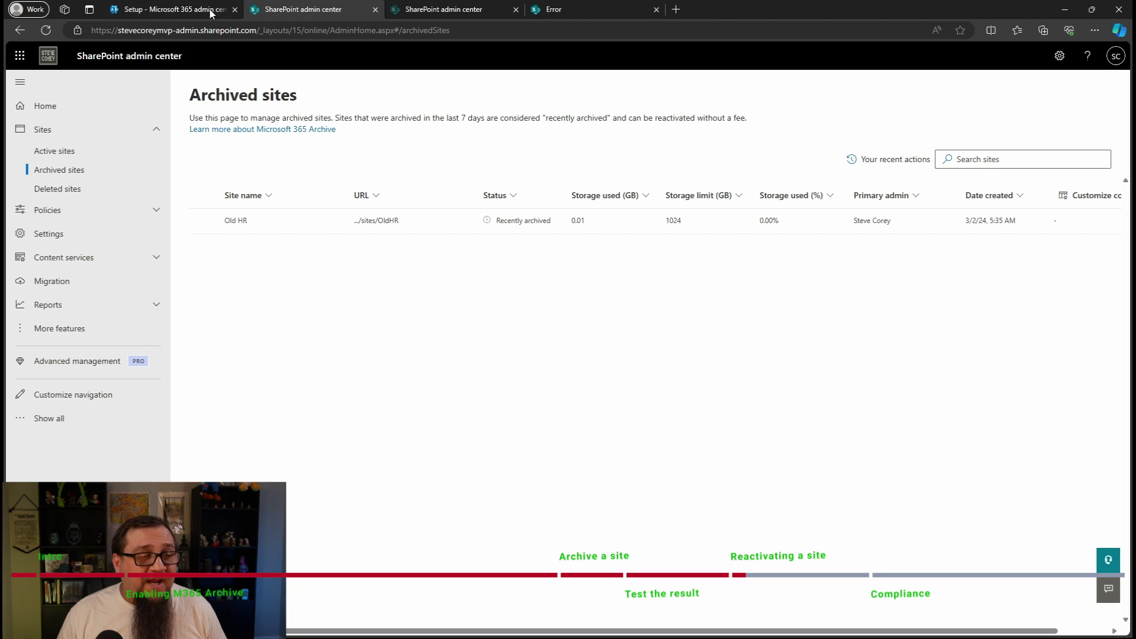
pyautogui.click(308, 220)
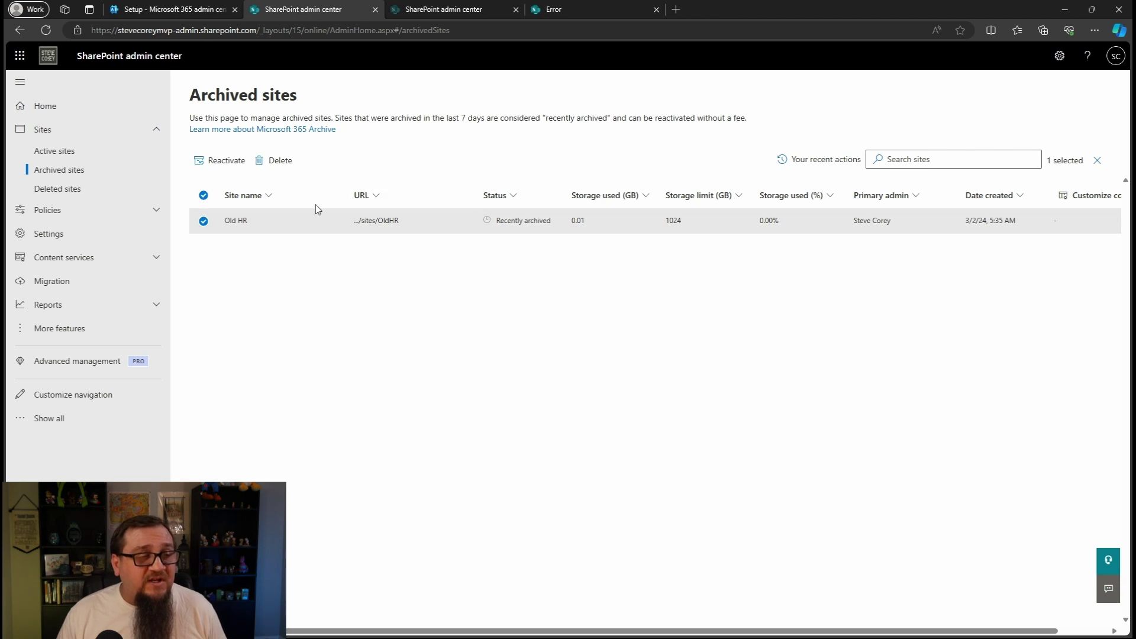
pyautogui.click(213, 160)
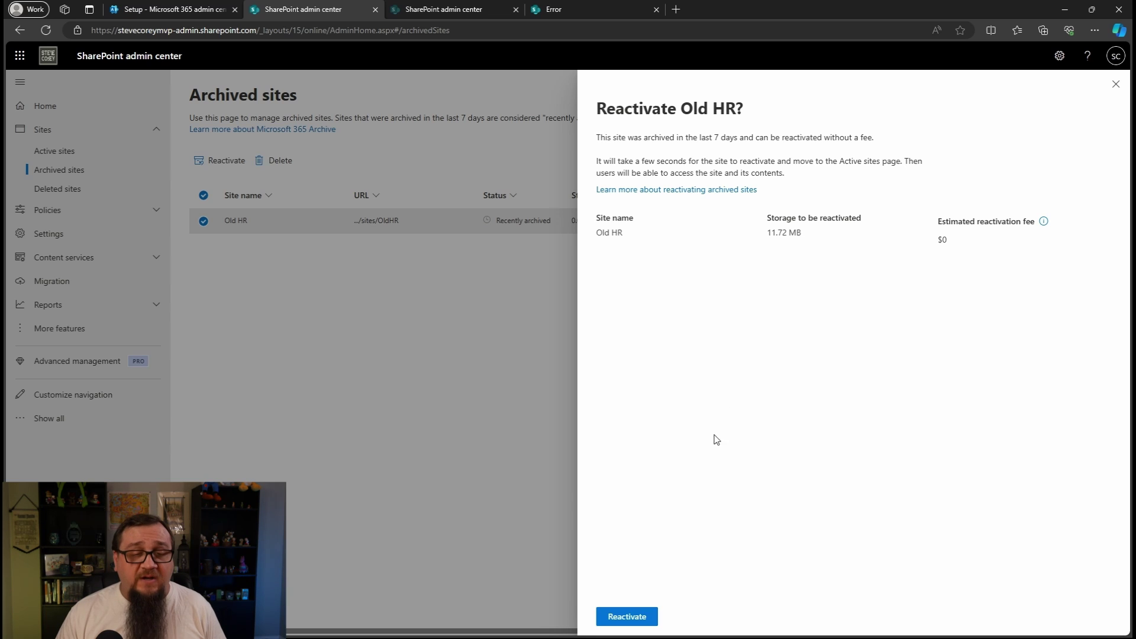
pyautogui.click(627, 617)
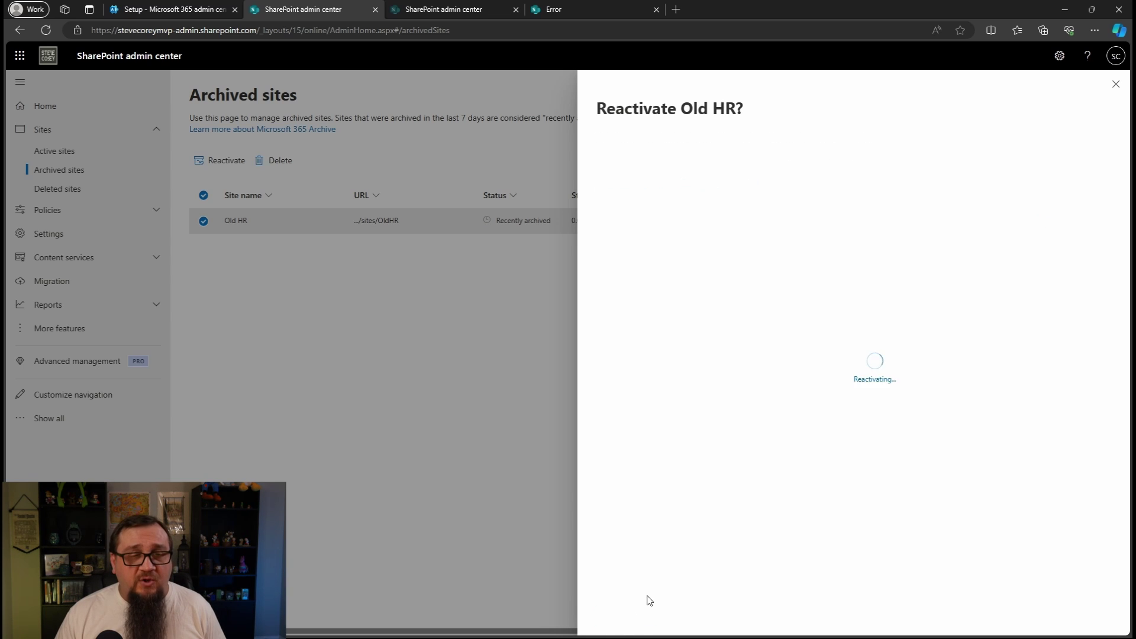
pyautogui.click(620, 616)
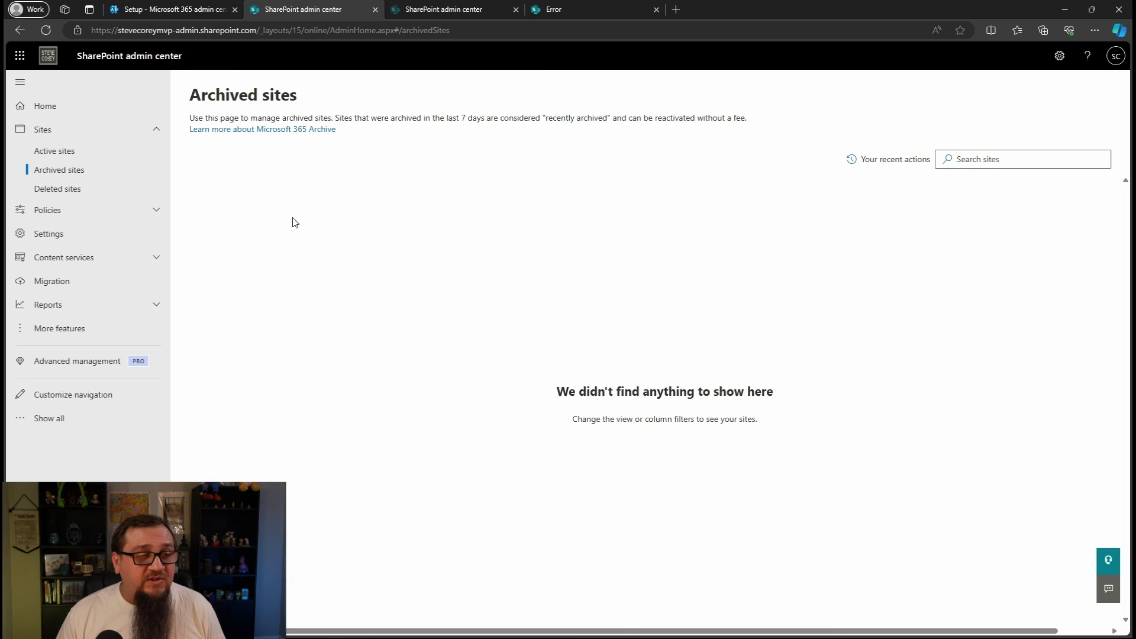
# Step: Confirm Old HR is back in Active sites, then return to the archived-message page
pyautogui.click(67, 159)
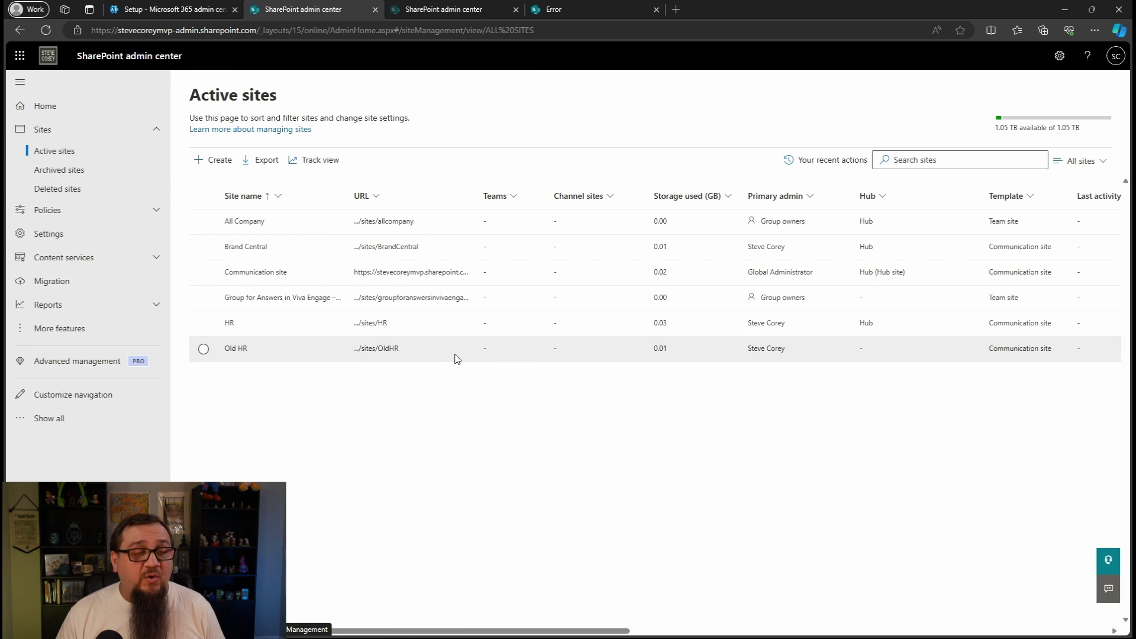
pyautogui.click(456, 354)
pyautogui.click(569, 7)
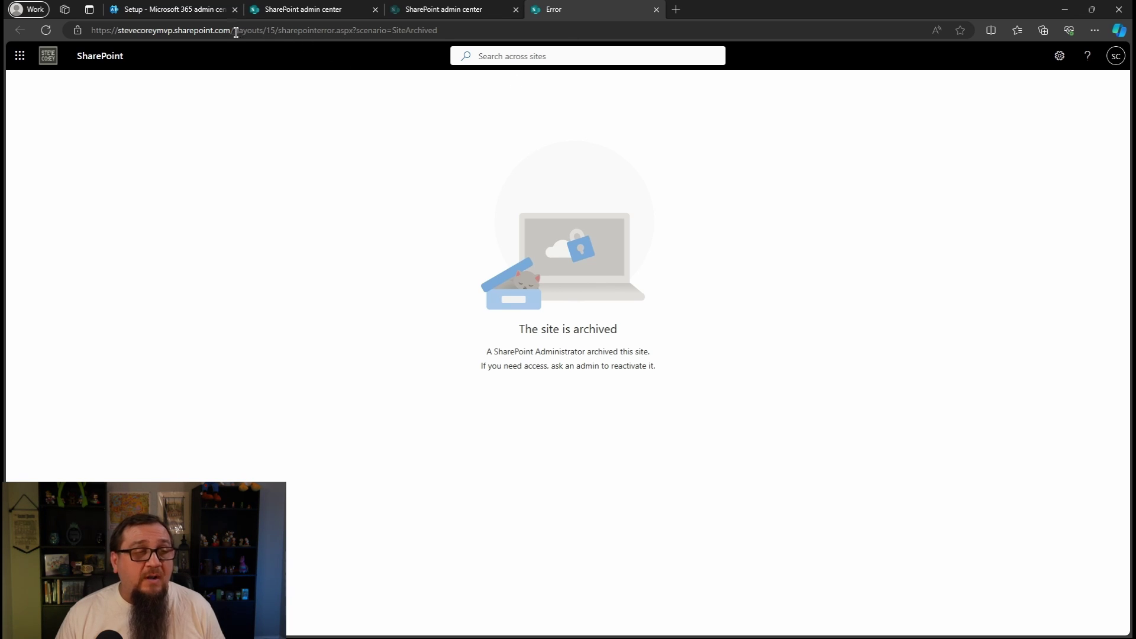
# Step: Replace the error path with 'sites/' and load the OldHR site address suggestion
pyautogui.moveTo(235, 30); pyautogui.dragTo(496, 45)
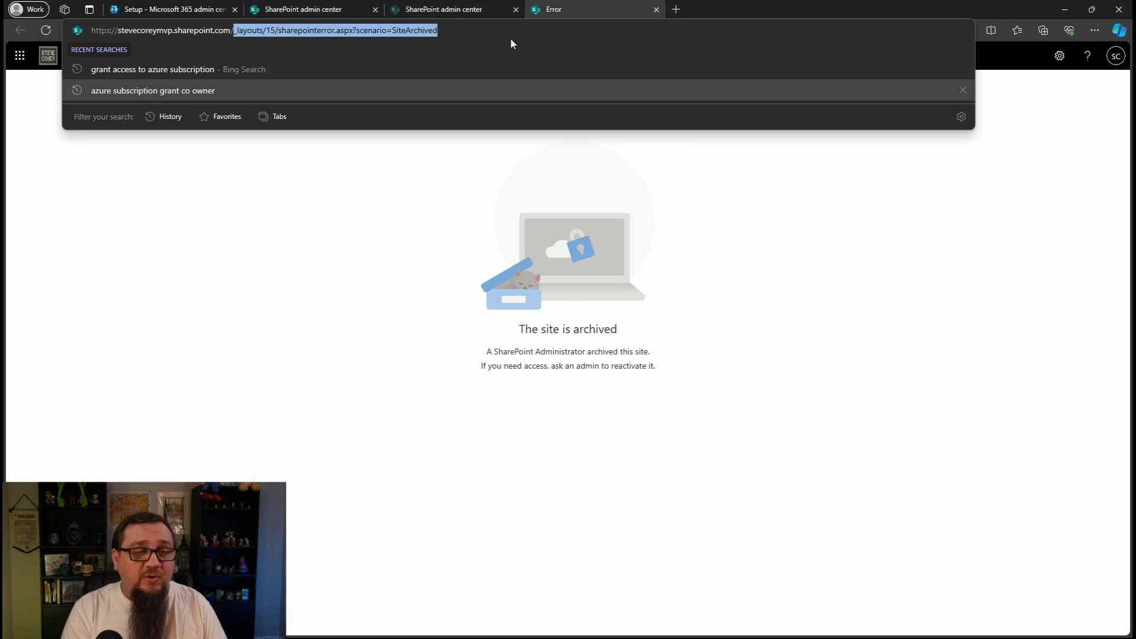
pyautogui.write('sites/')
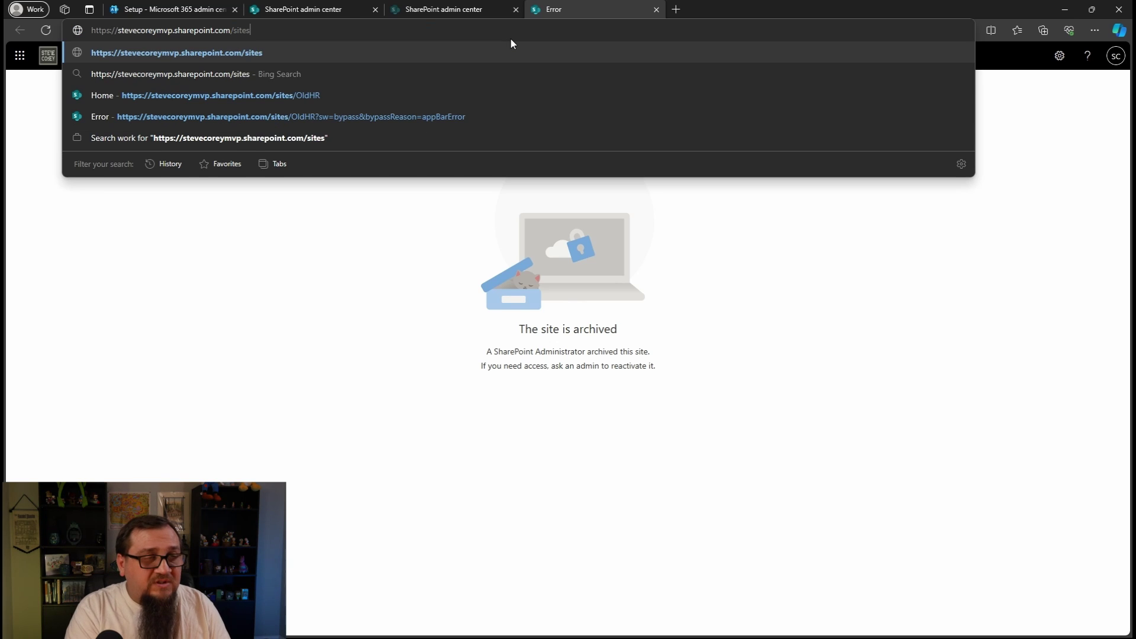
pyautogui.press('Down')
pyautogui.press('Down')
pyautogui.press('Return')
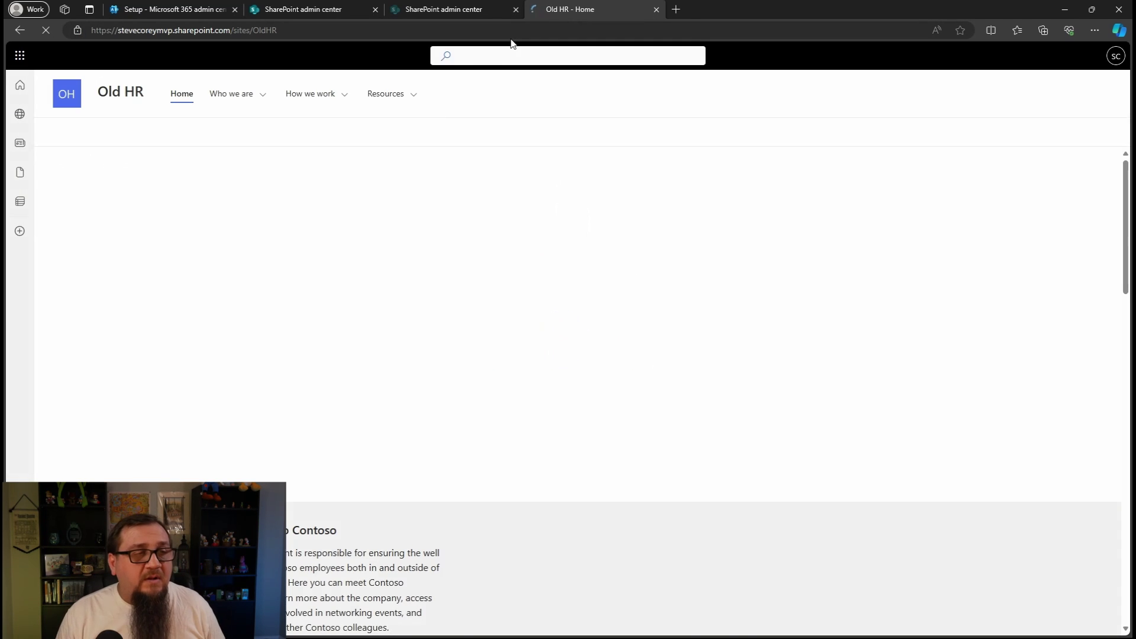